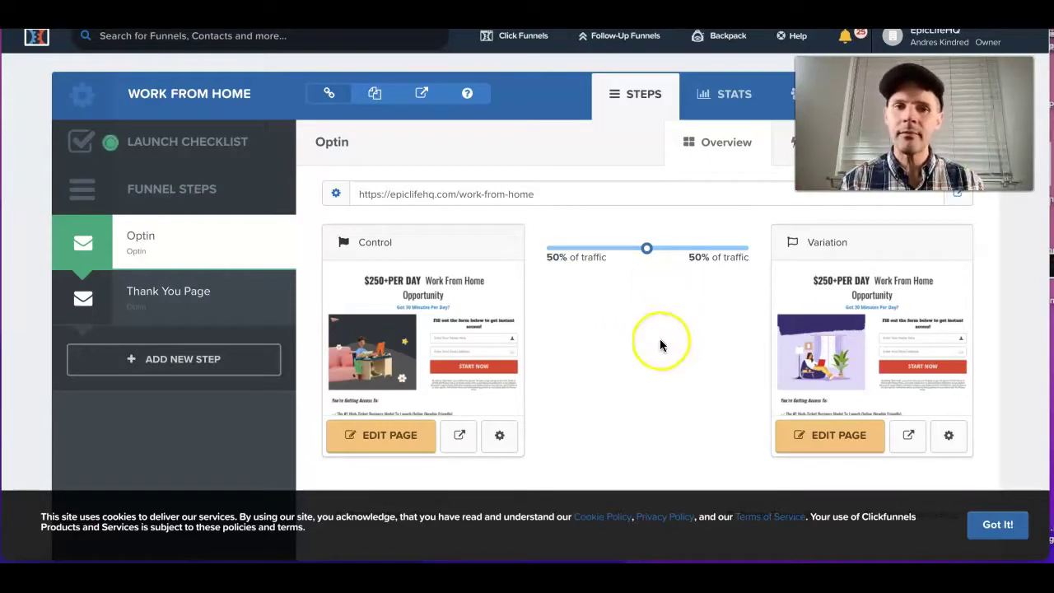
# Open the Control variant of the Optin page in the ClickFunnels page editor.
pyautogui.scroll(-1, 659, 339)
pyautogui.scroll(2, 660, 339)
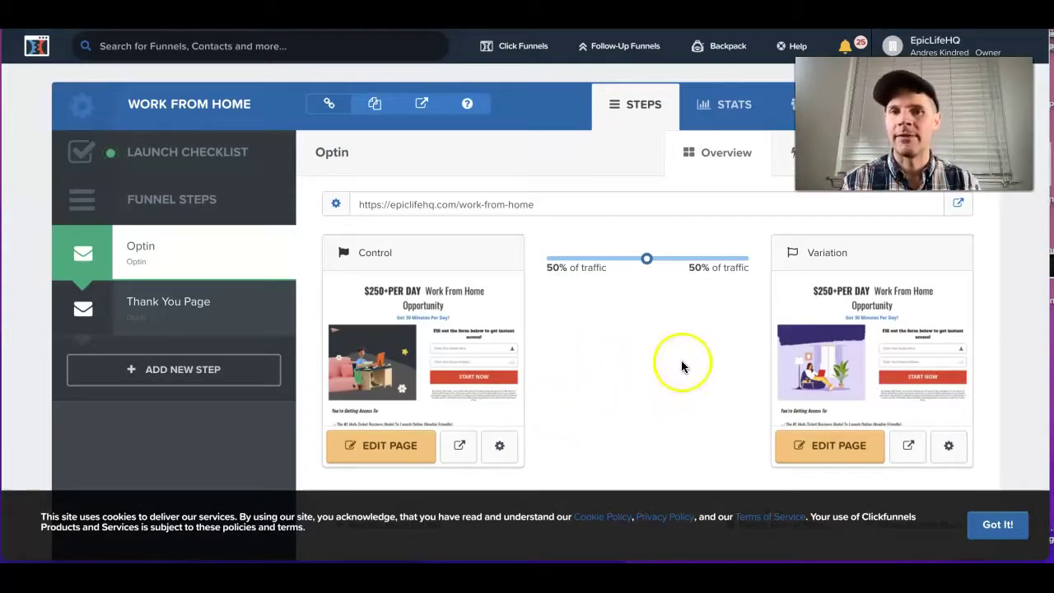
pyautogui.moveTo(788, 318)
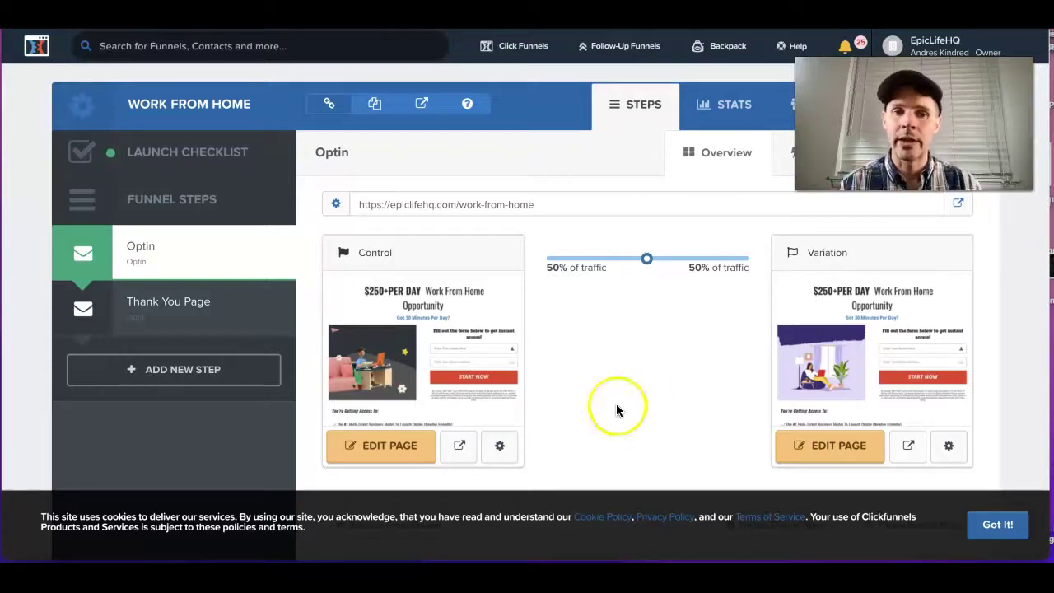
pyautogui.click(380, 447)
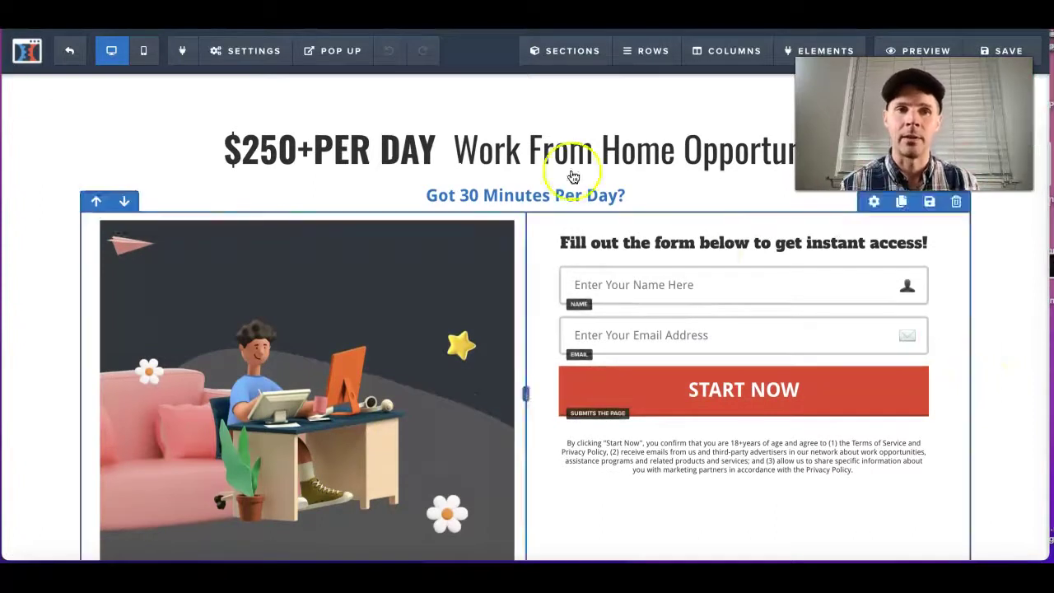
# Show the Email Integration Settings with Aweber adding to 15_day_challenge, tag bing1.
pyautogui.click(252, 51)
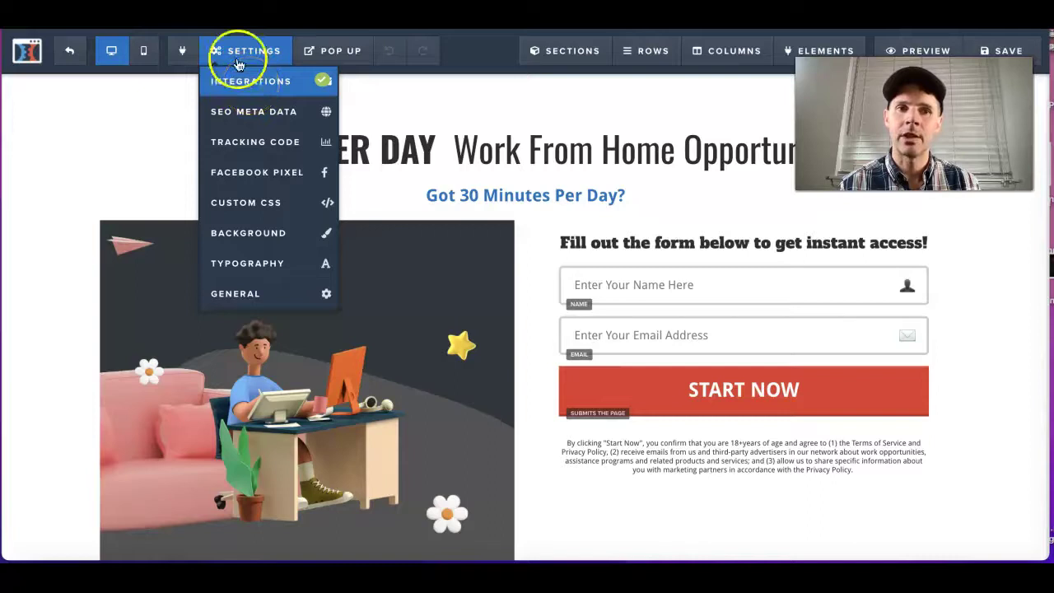
pyautogui.click(249, 82)
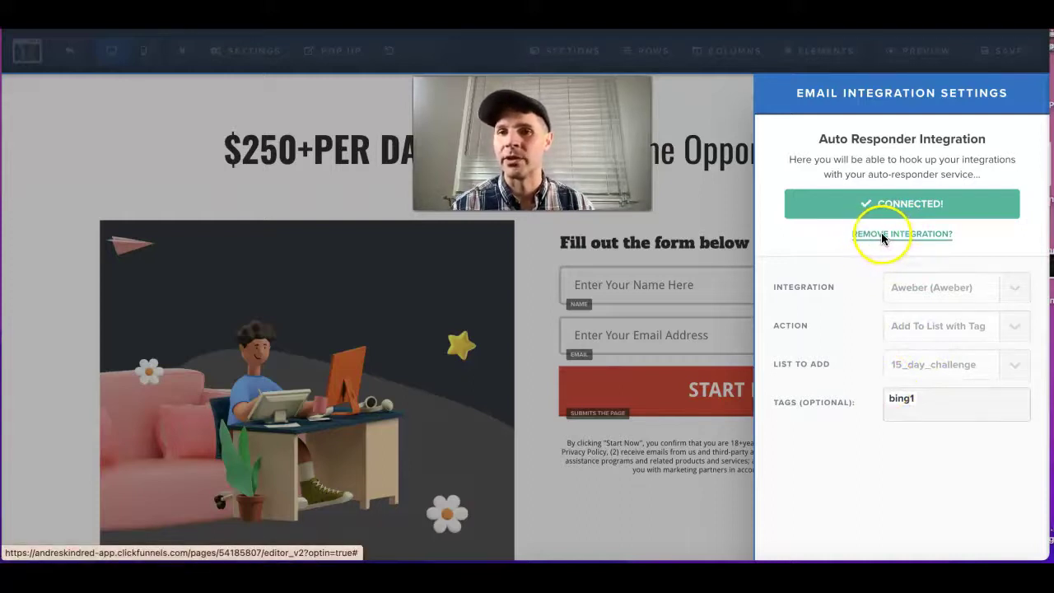
# Remove the integration and re-add Aweber with the 'Add To List with Tag' action.
pyautogui.click(881, 234)
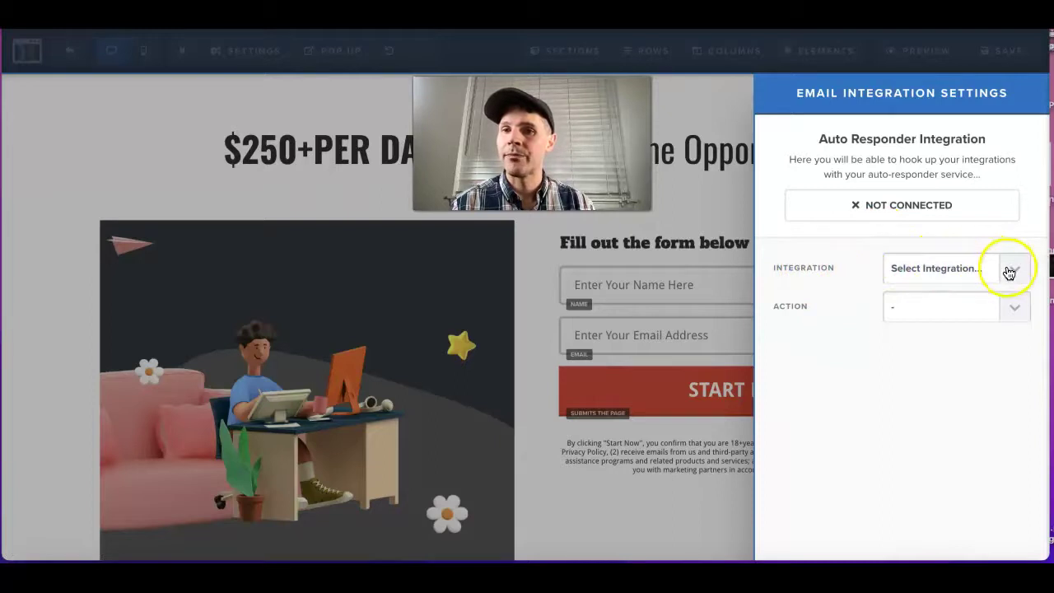
pyautogui.click(1009, 271)
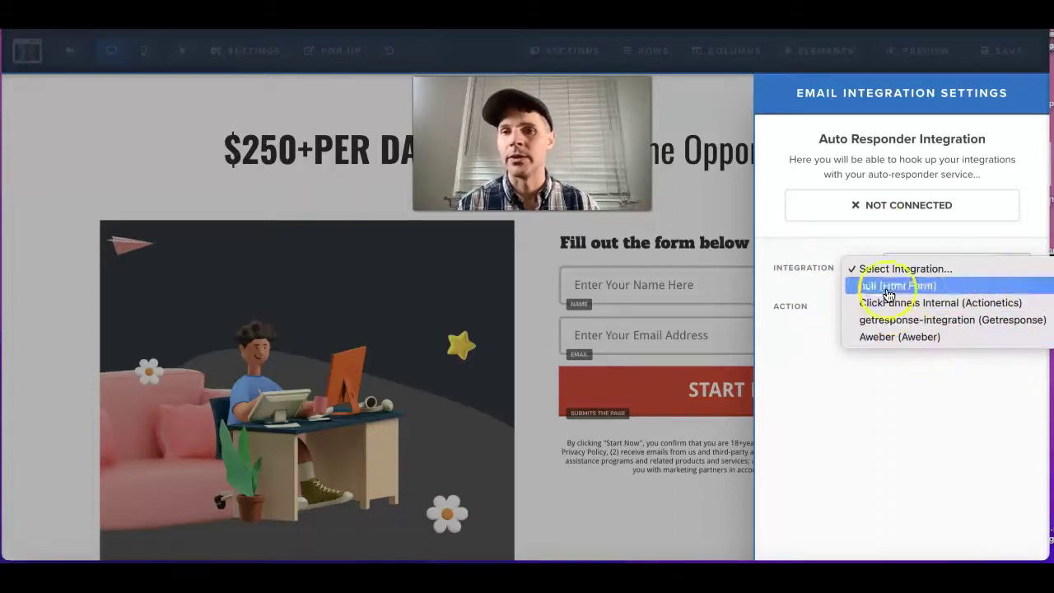
pyautogui.click(890, 339)
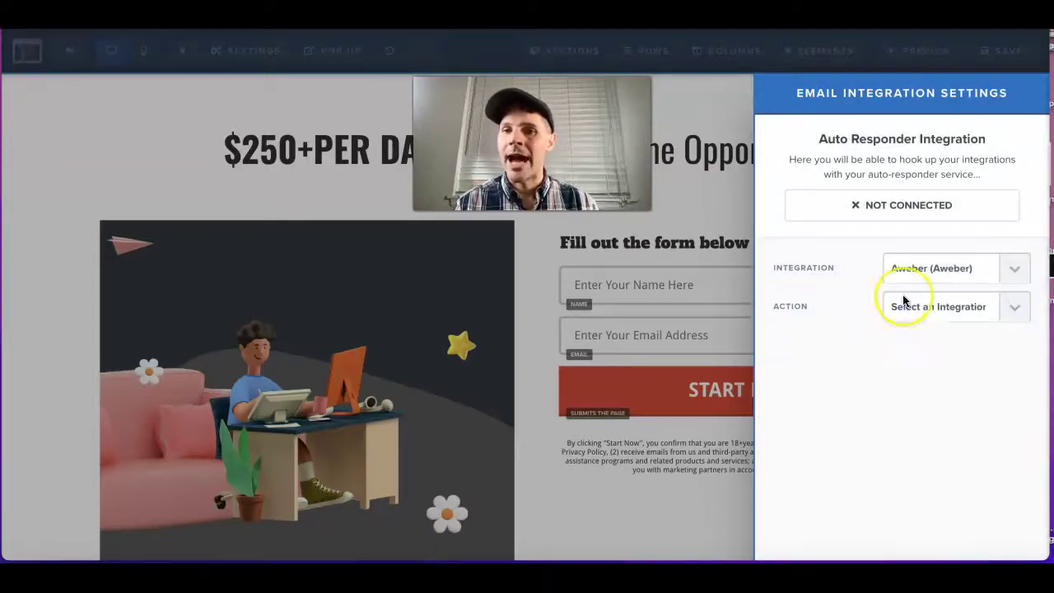
pyautogui.click(1009, 306)
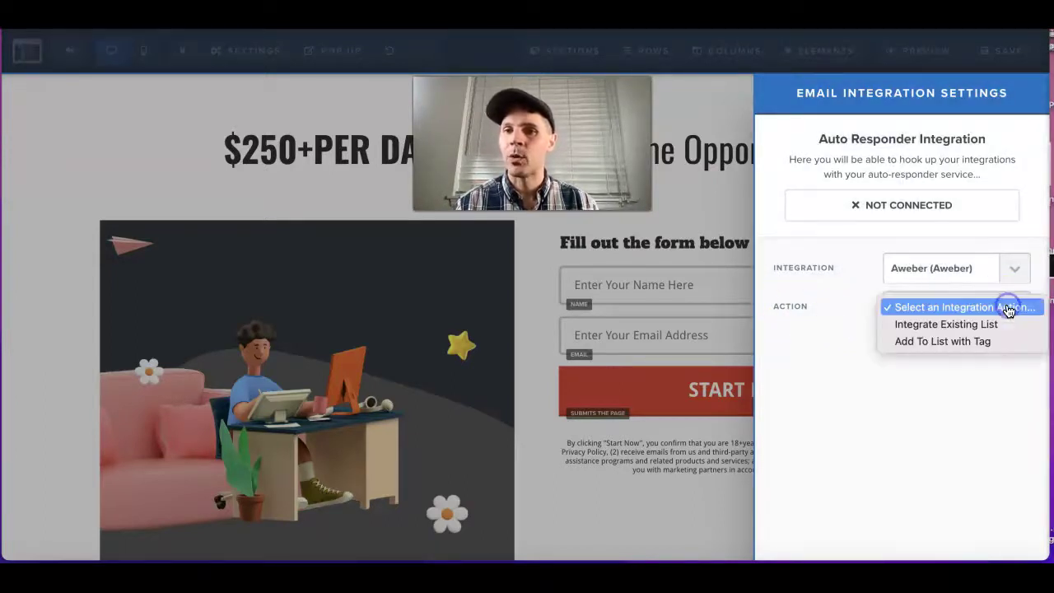
pyautogui.click(924, 346)
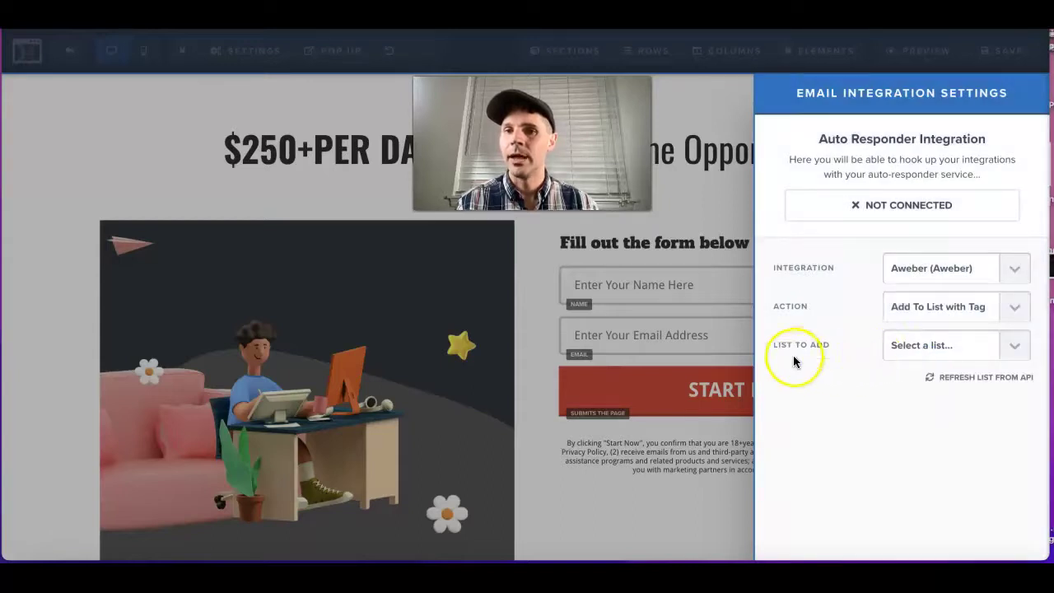
pyautogui.click(1012, 349)
# Choose 15_day_challenge as the Aweber list to add sign-ups to.
pyautogui.click(910, 362)
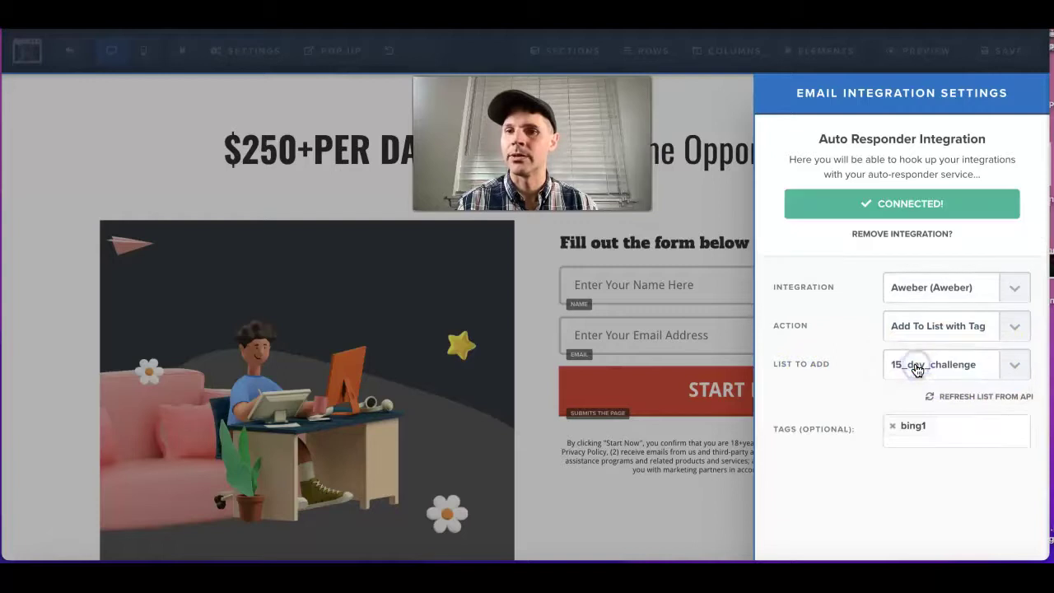
pyautogui.click(947, 426)
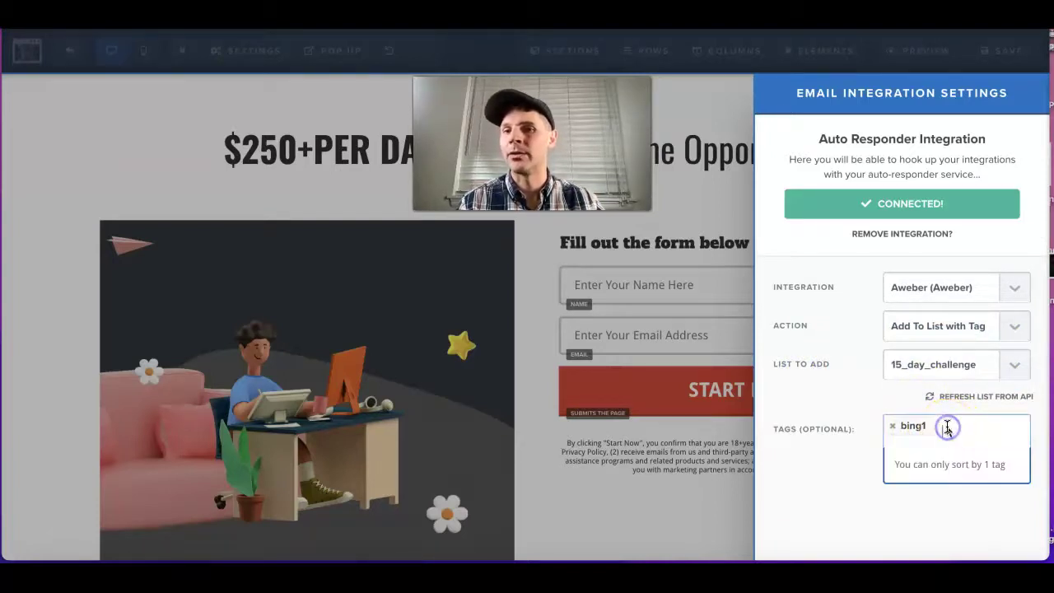
pyautogui.click(891, 425)
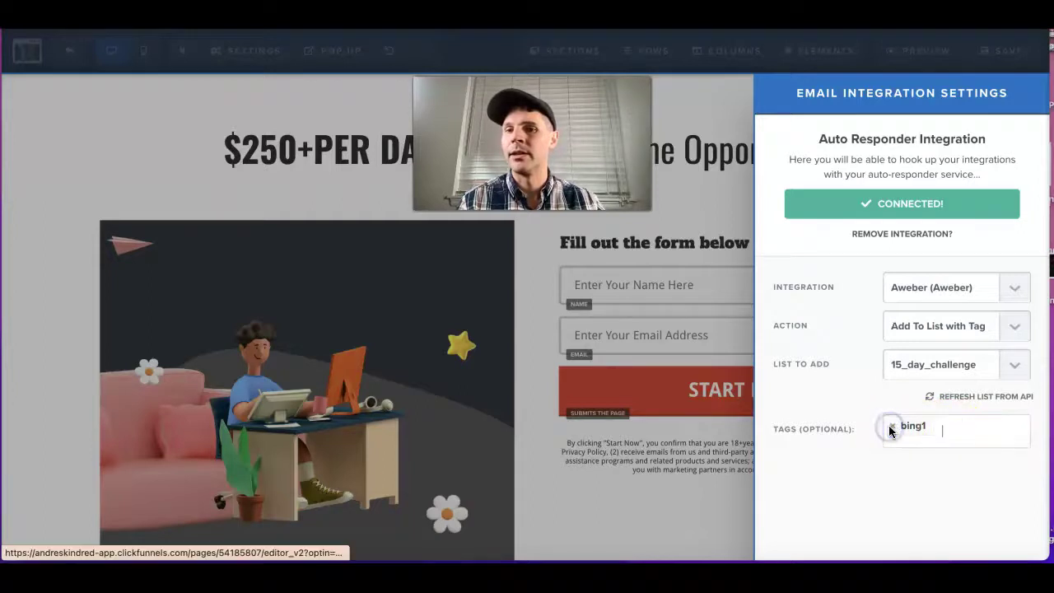
pyautogui.click(935, 426)
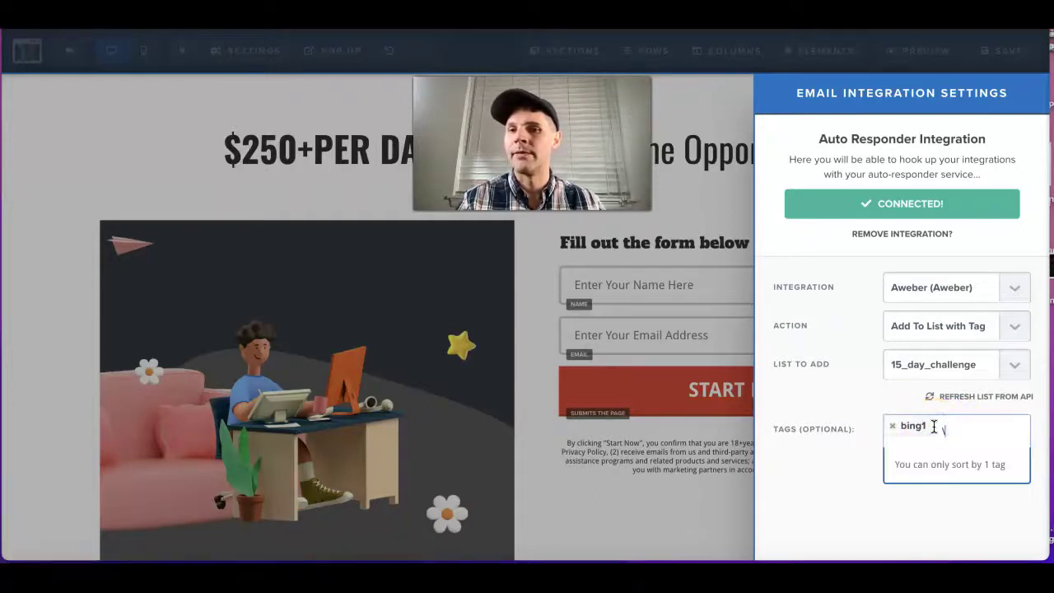
pyautogui.click(941, 426)
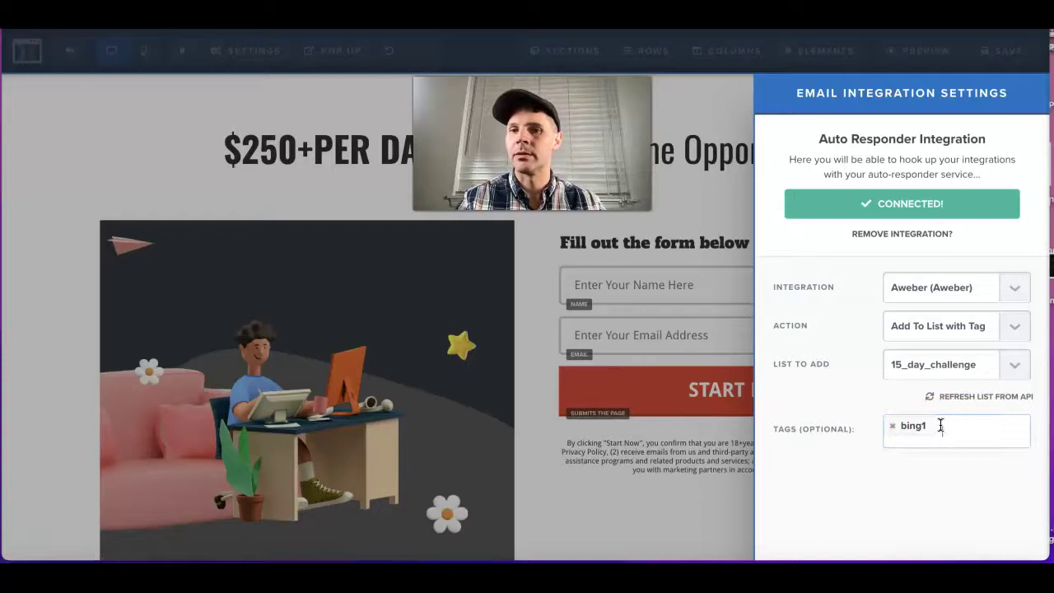
# Clear the old tag and enter bing1 as the integration's tag.
pyautogui.click(941, 425)
pyautogui.write('bing')
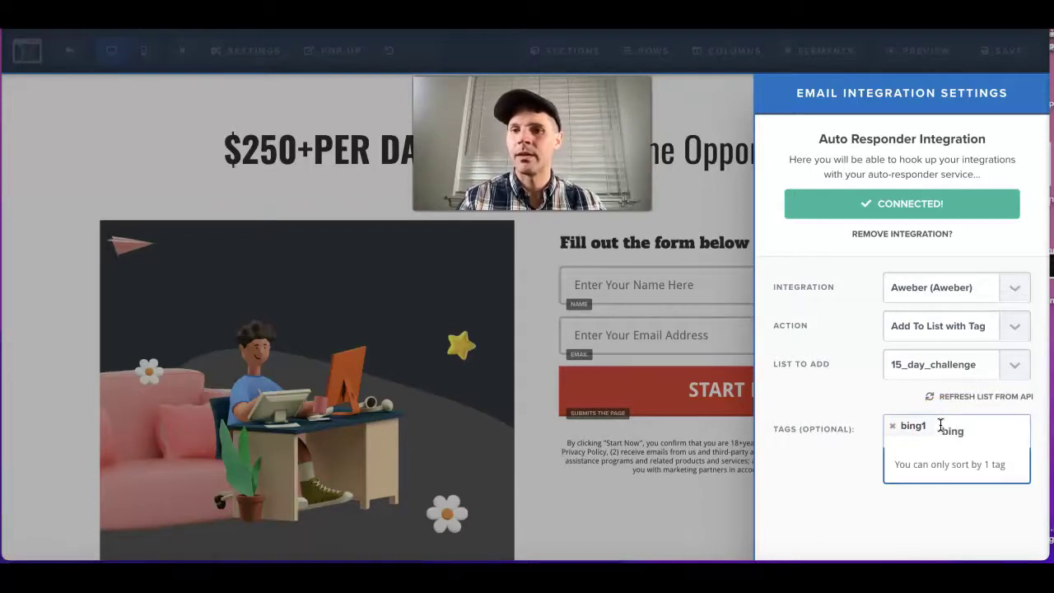
pyautogui.click(972, 426)
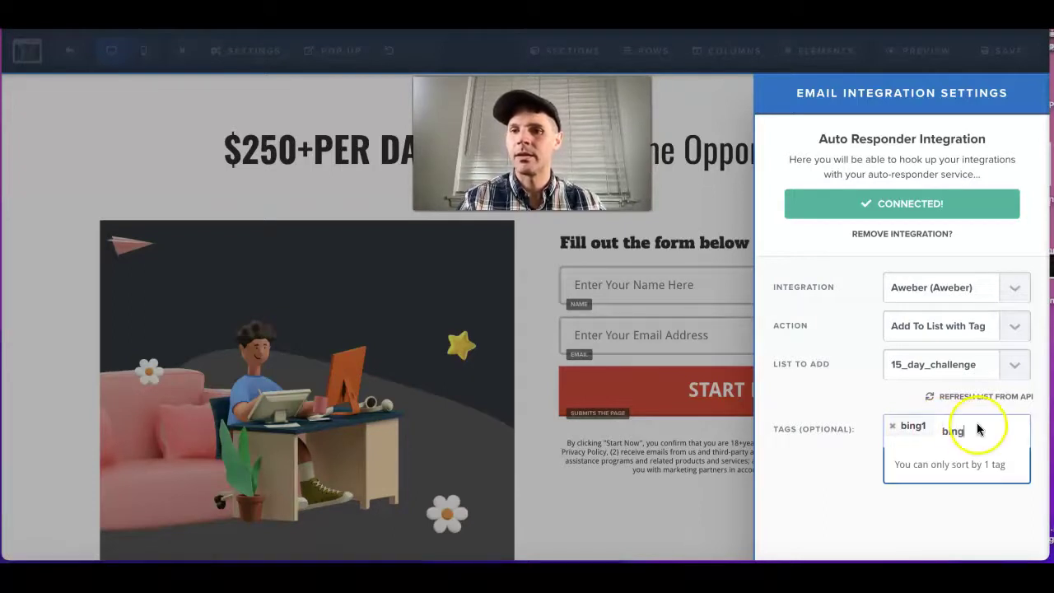
pyautogui.click(891, 427)
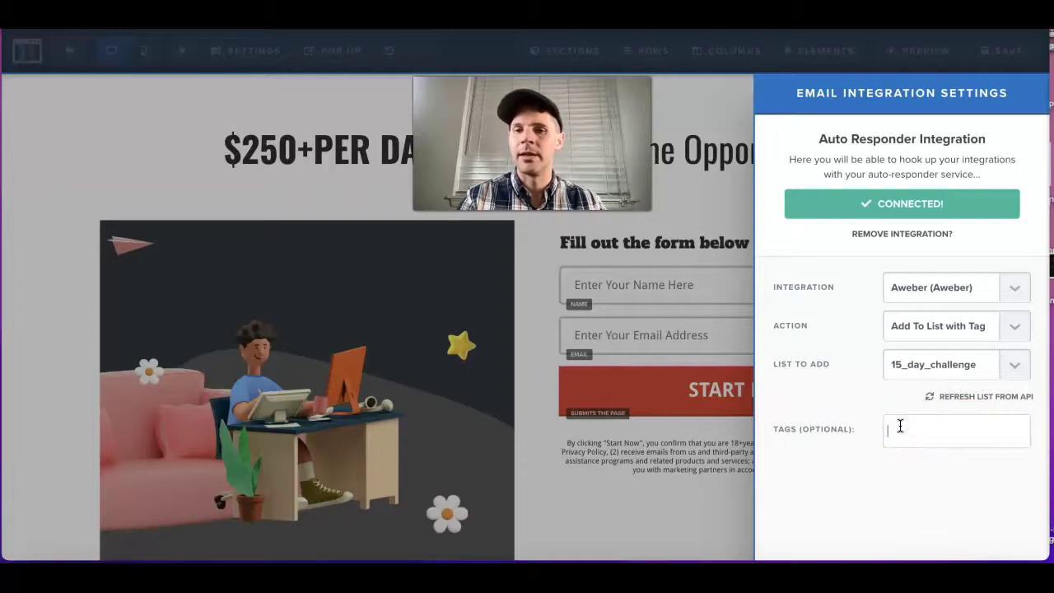
pyautogui.write('bing1')
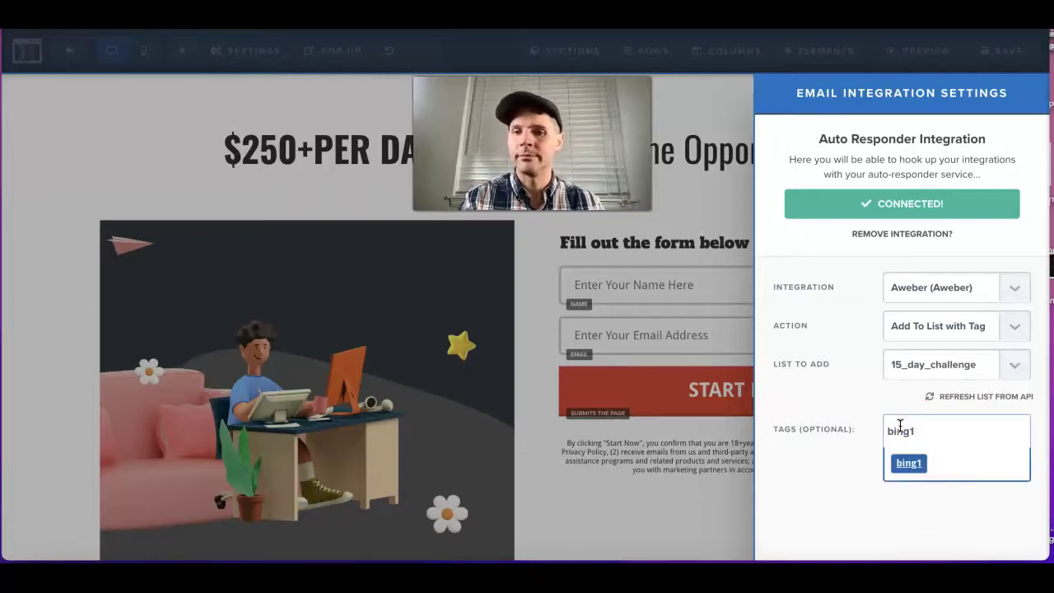
pyautogui.press('Return')
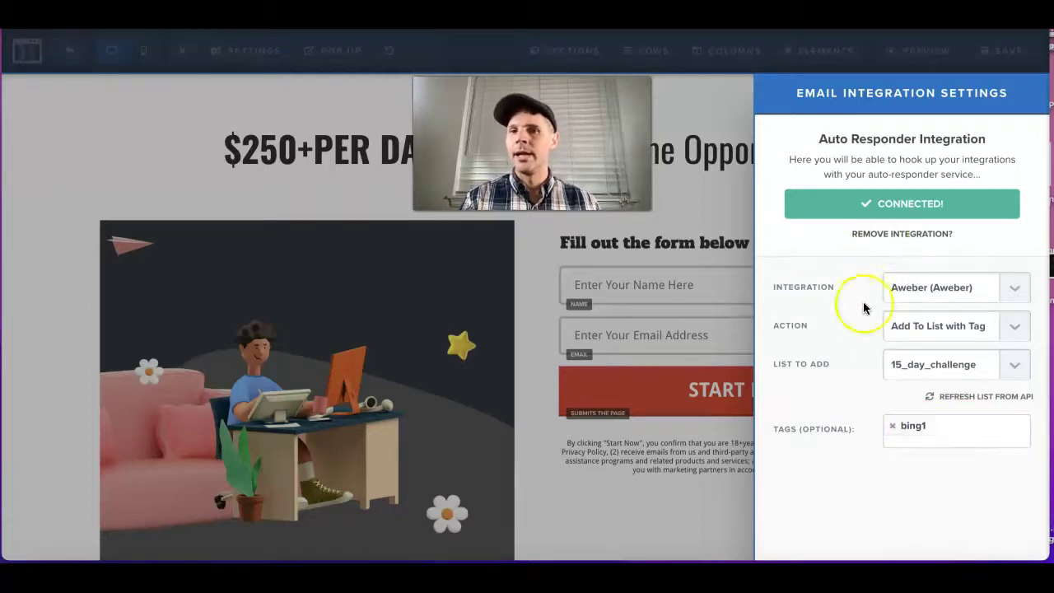
# Save the opt-in page and confirm the Aweber integration still has the bing1 tag.
pyautogui.click(699, 514)
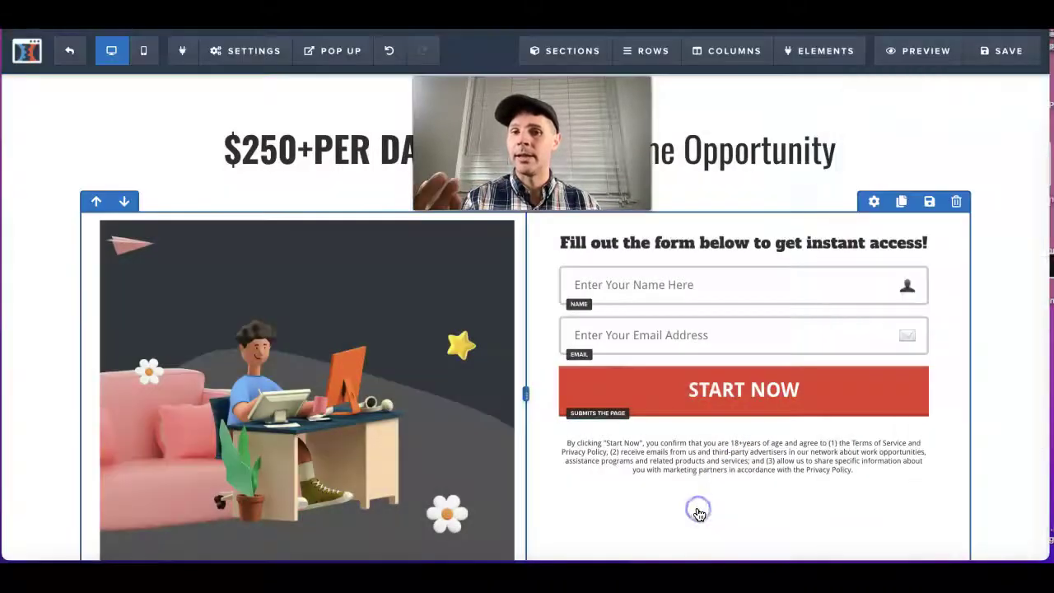
pyautogui.click(1007, 51)
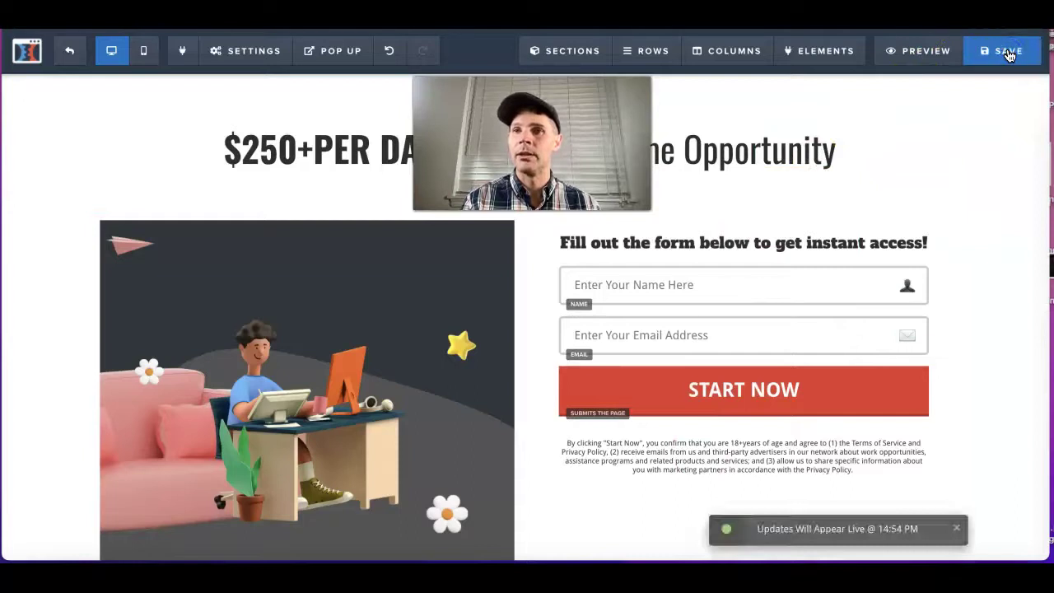
pyautogui.click(250, 50)
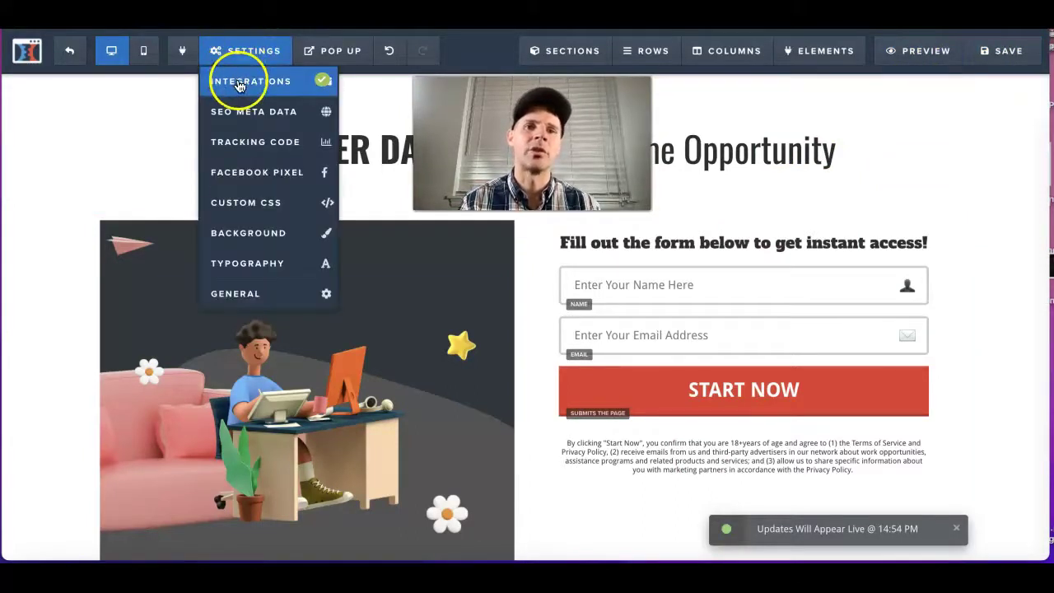
pyautogui.click(239, 82)
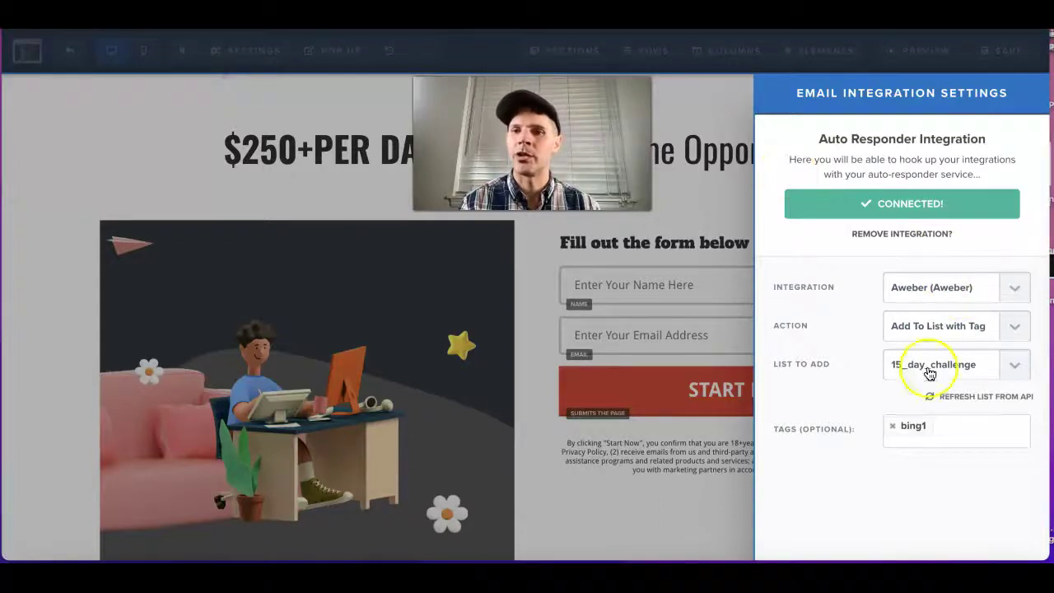
pyautogui.click(716, 202)
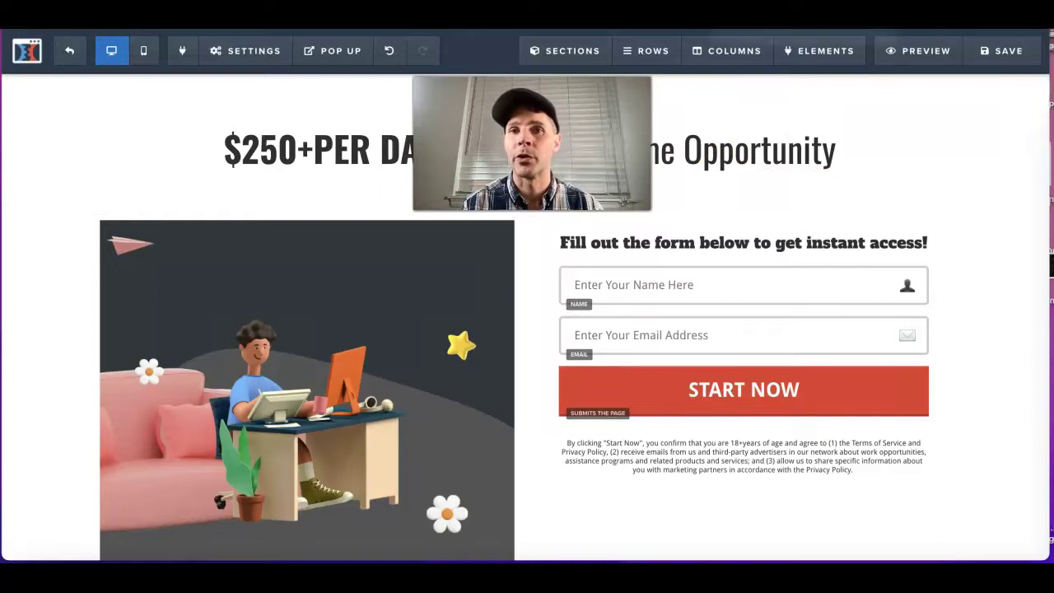
pyautogui.click(791, 30)
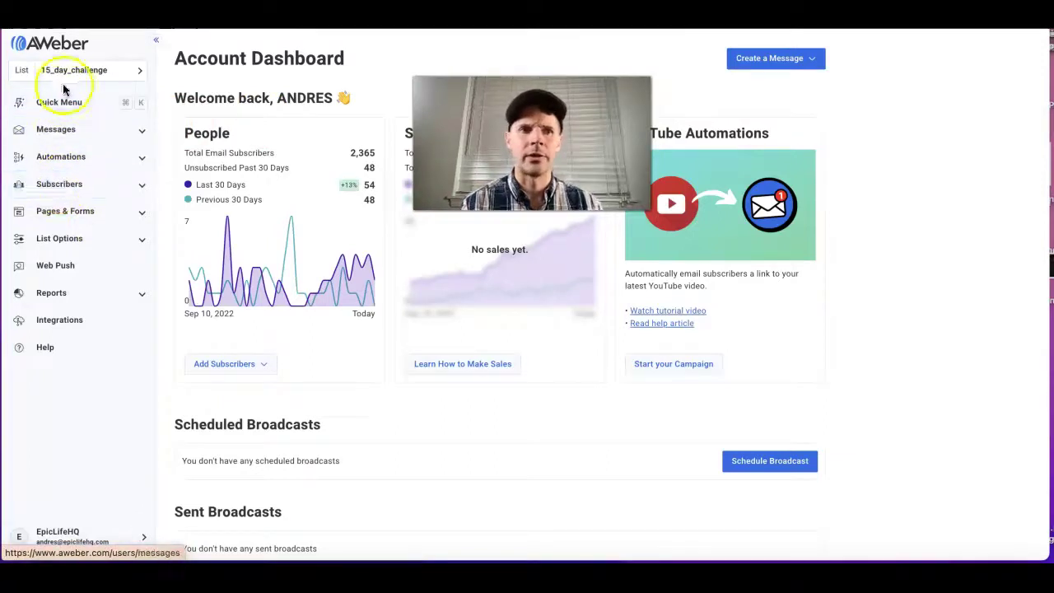
# Open AWeber's Subscribers page for 15_day_challenge, listing 2,365 subscribers.
pyautogui.click(62, 189)
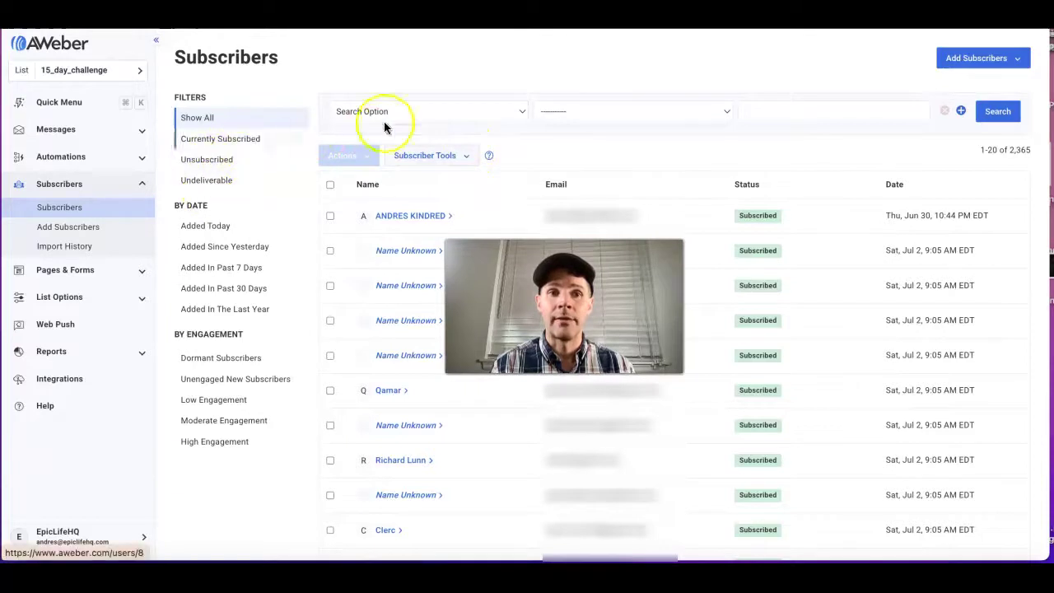
# Search subscribers by Tag for bing1, which returns no matches.
pyautogui.click(524, 110)
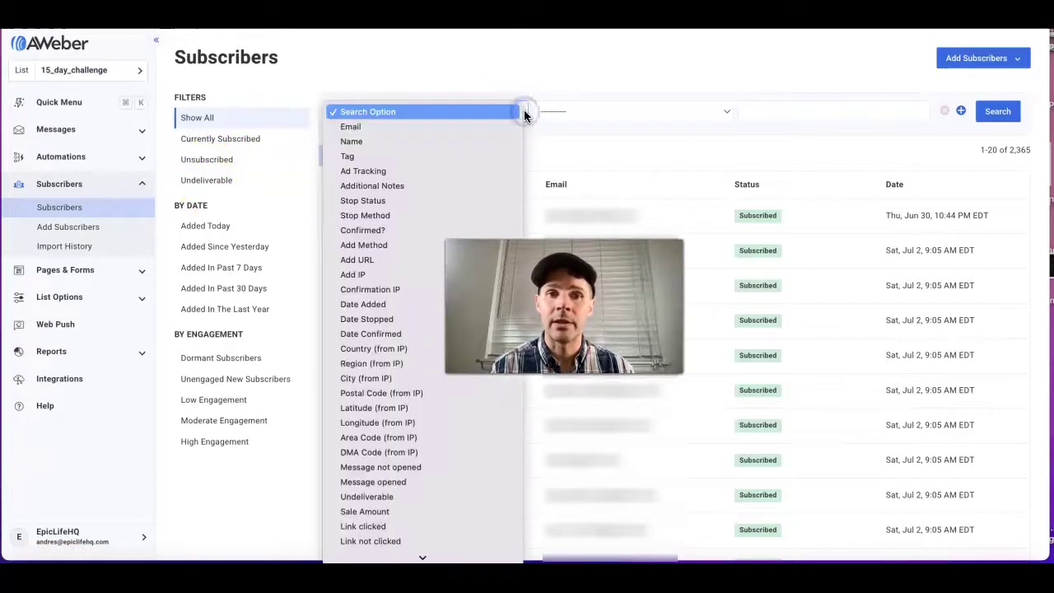
pyautogui.click(356, 155)
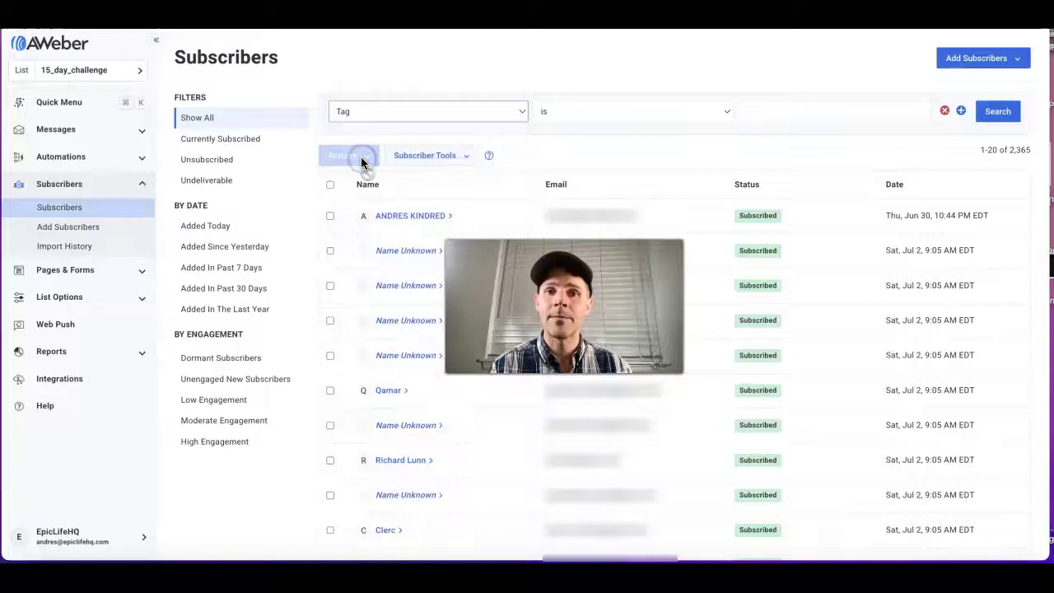
pyautogui.click(780, 111)
pyautogui.write('bing1')
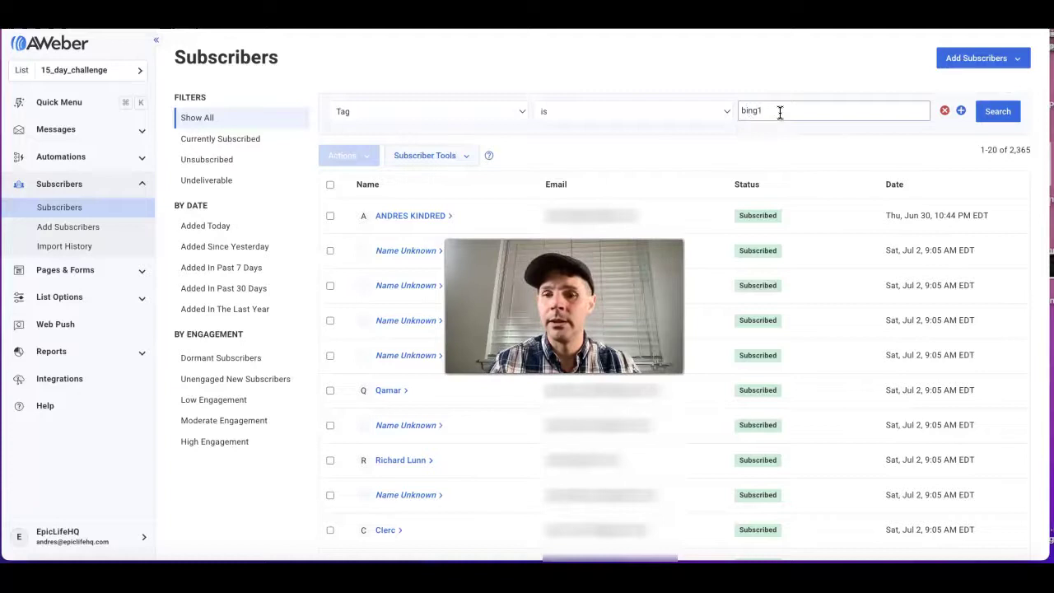
pyautogui.press('Return')
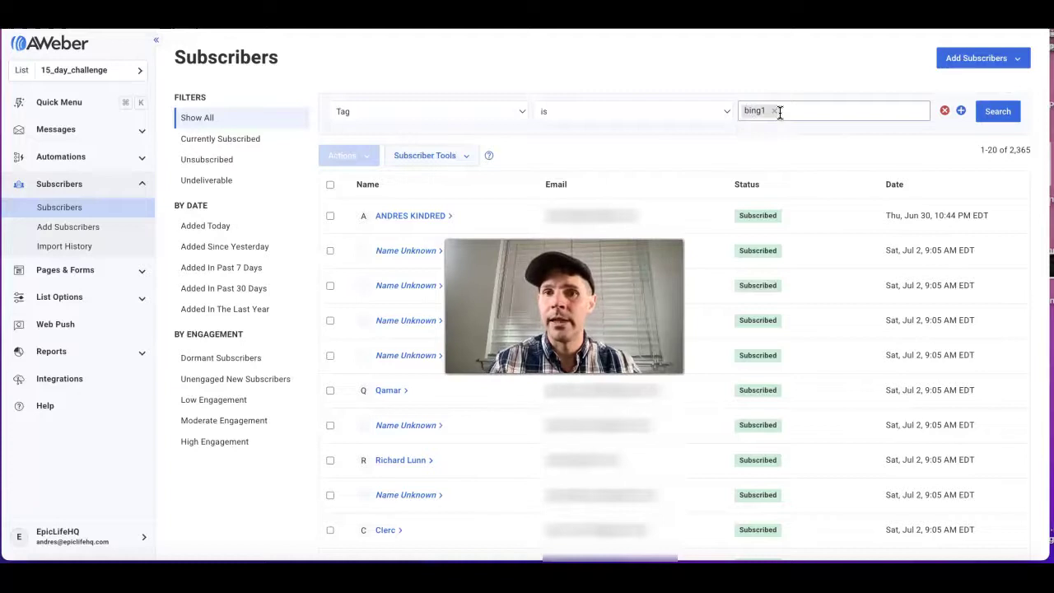
pyautogui.click(1005, 113)
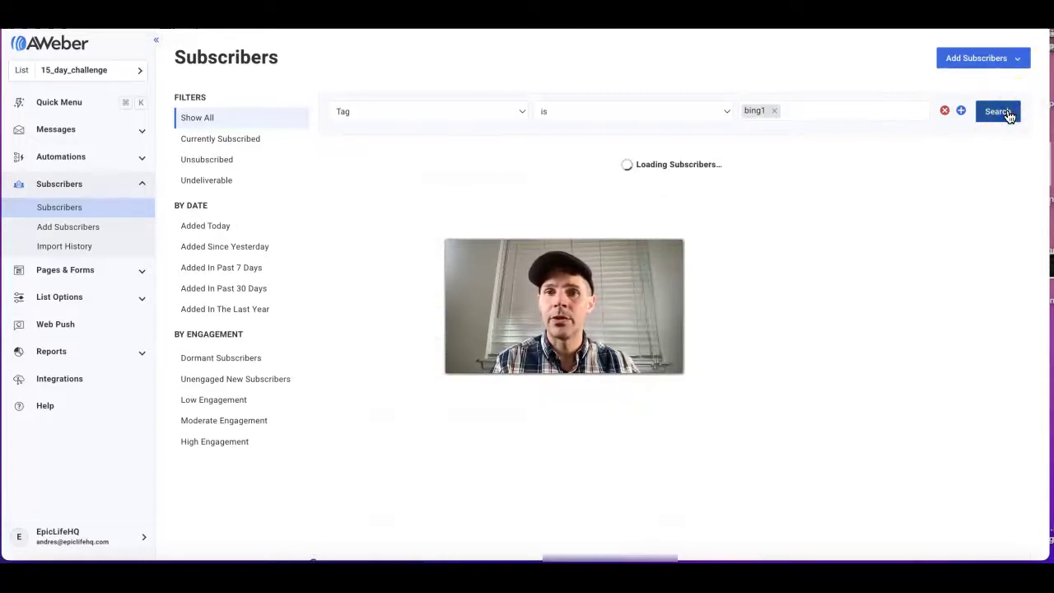
# Replace the search tag with bing2 and run the search again.
pyautogui.click(774, 111)
pyautogui.click(767, 112)
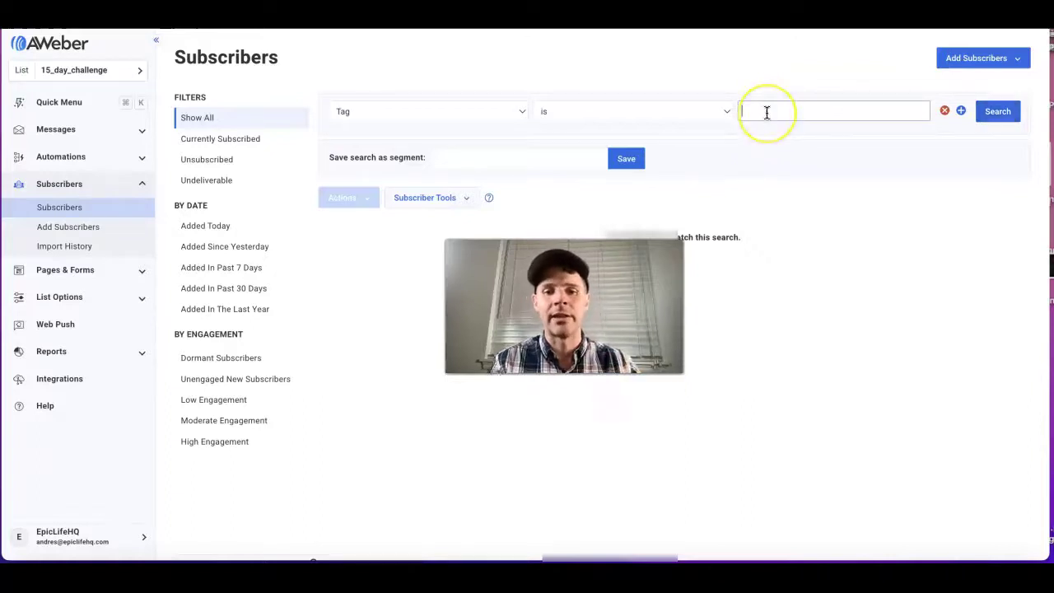
pyautogui.write('bing')
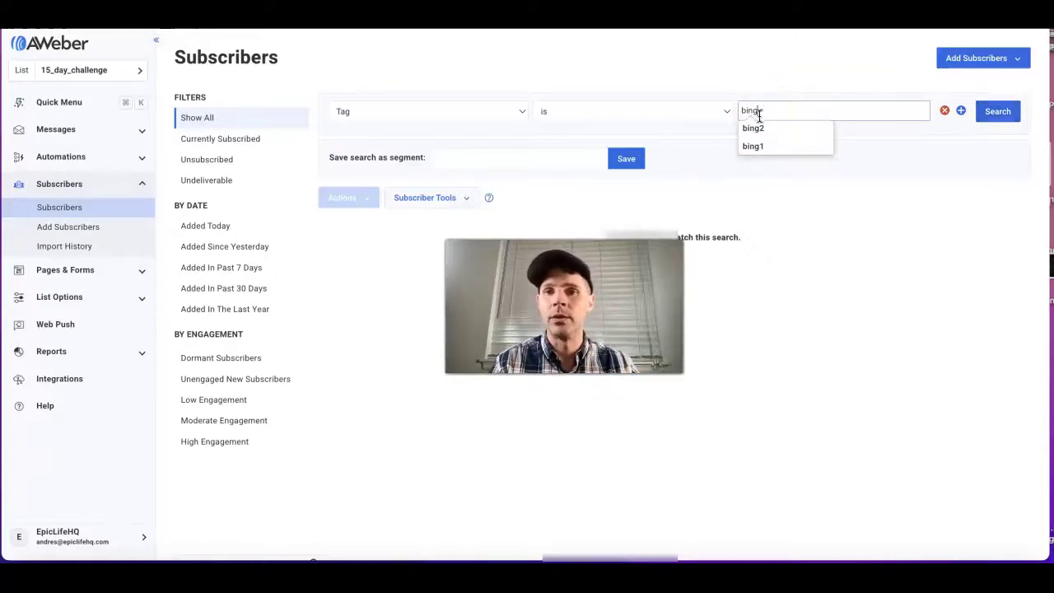
pyautogui.click(755, 129)
pyautogui.click(998, 114)
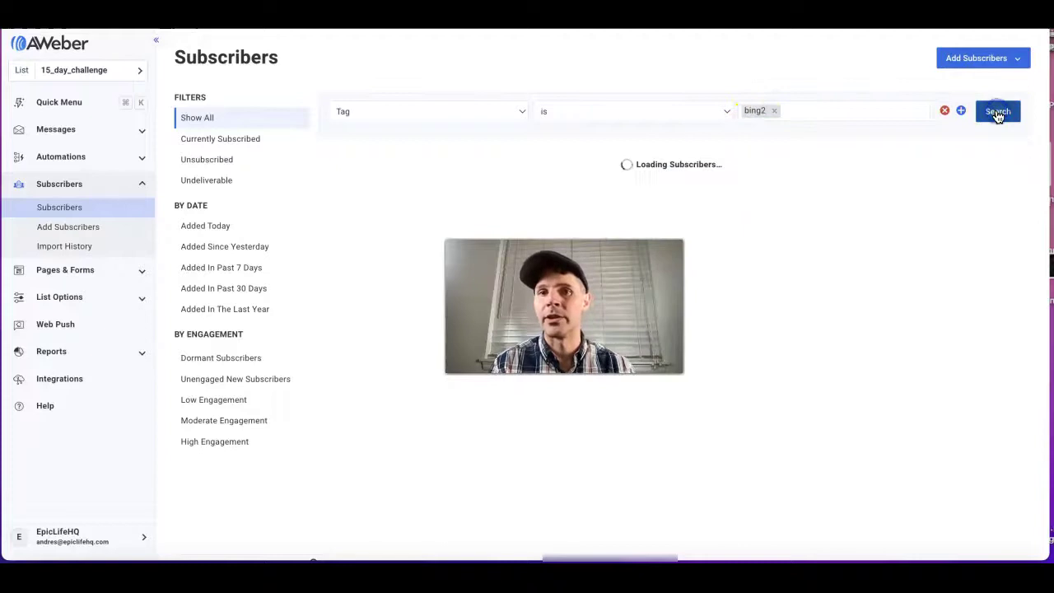